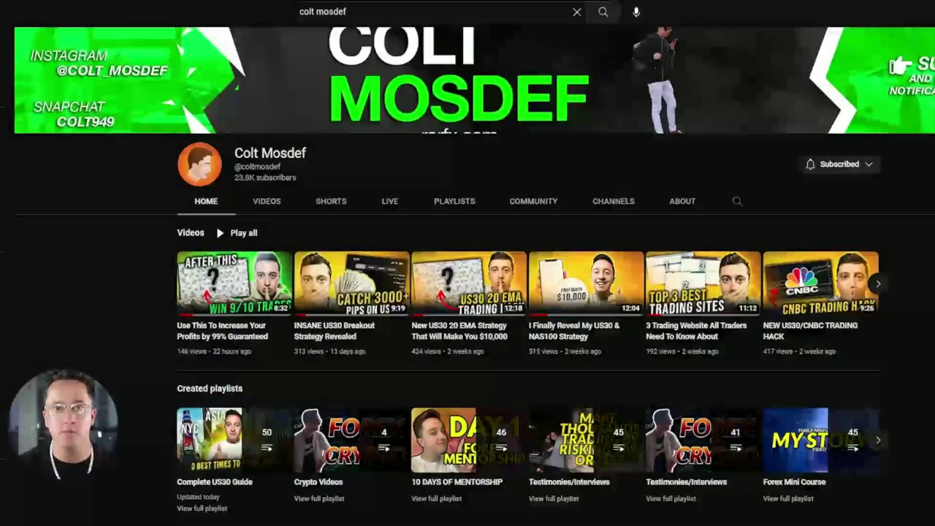
{"action": "scroll", "coordinate": [468, 292], "scroll_direction": "down", "scroll_amount": 3}
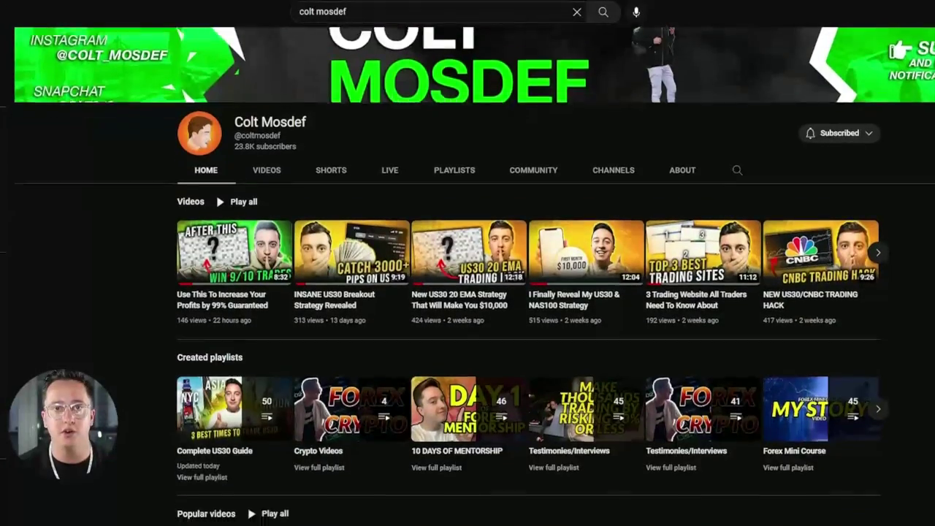
{"action": "scroll", "coordinate": [468, 292], "scroll_direction": "down", "scroll_amount": 3}
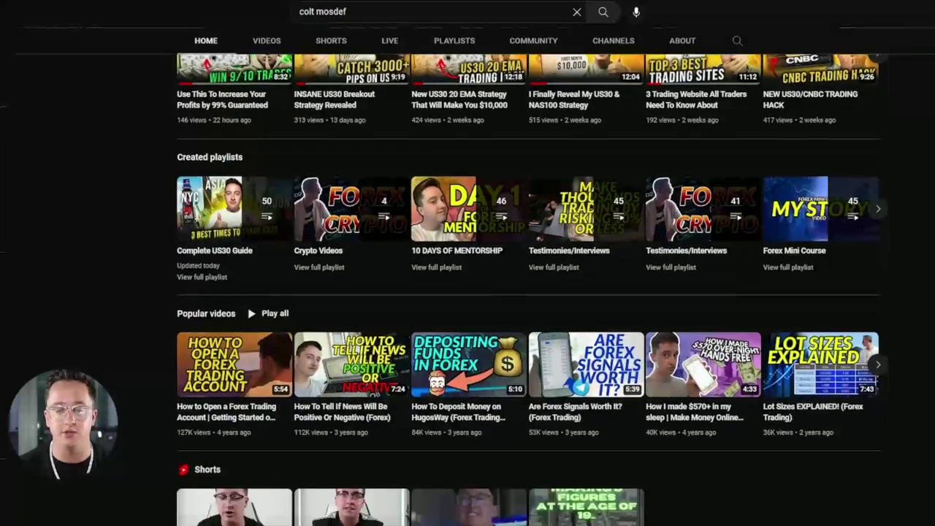
{"action": "scroll", "coordinate": [467, 293], "scroll_direction": "down", "scroll_amount": 3}
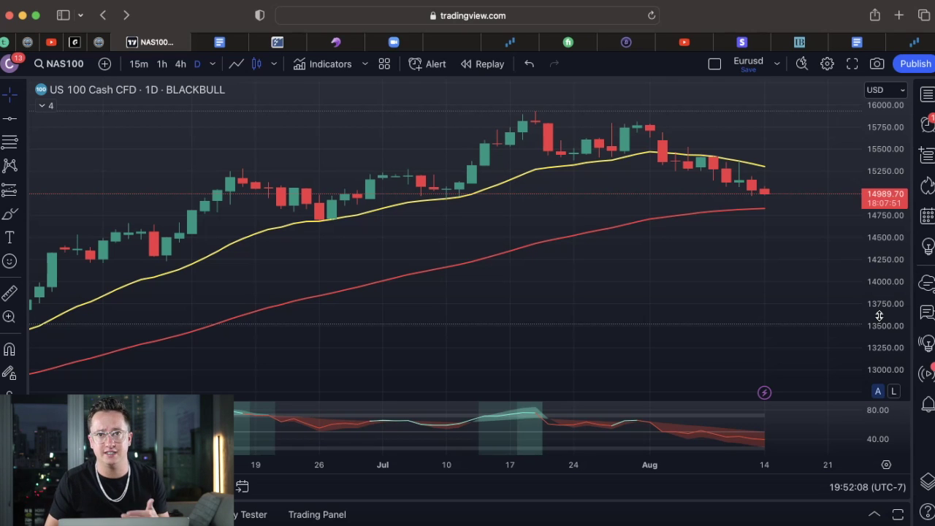
Step: Examine the full price history of the daily NAS100 chart with its moving averages, including the most recent candles
{"action": "left_click", "coordinate": [861, 286]}
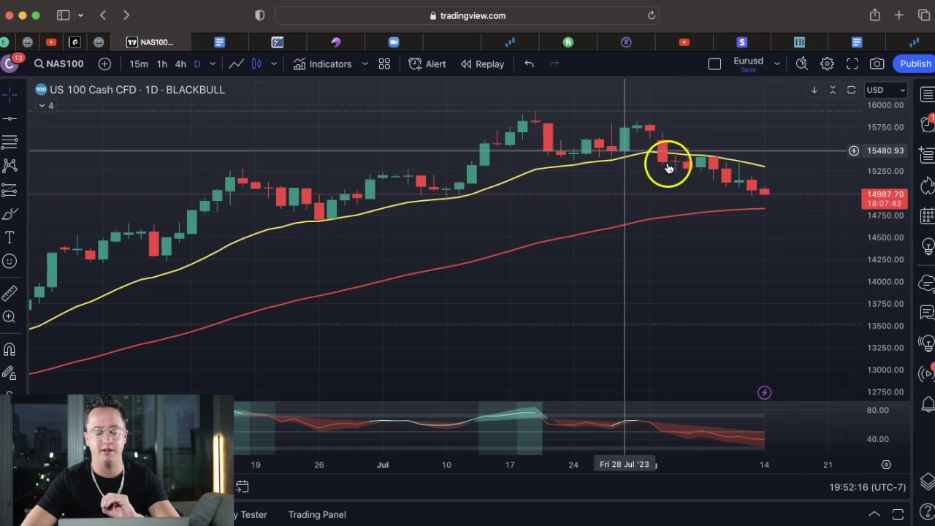
{"action": "scroll", "coordinate": [610, 254], "scroll_direction": "down", "scroll_amount": 10}
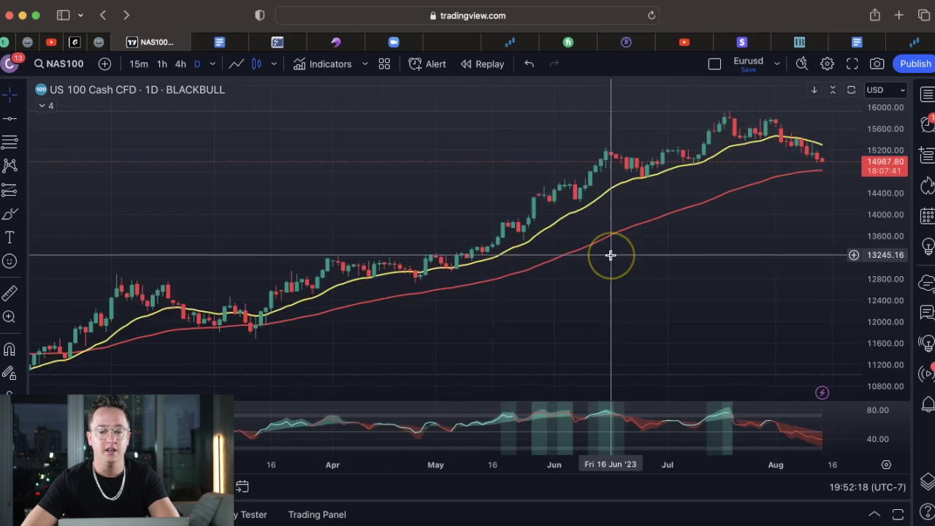
{"action": "scroll", "coordinate": [611, 255], "scroll_direction": "down", "scroll_amount": 5}
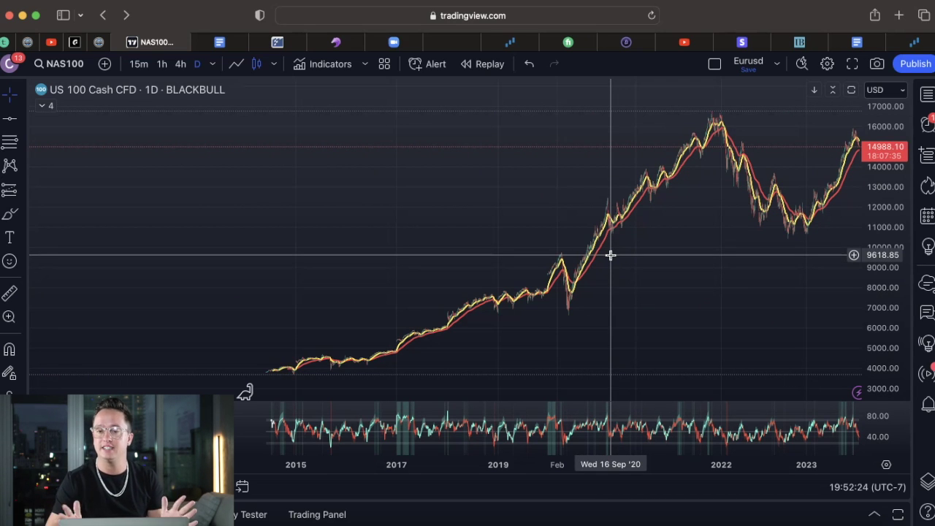
{"action": "left_click", "coordinate": [265, 356]}
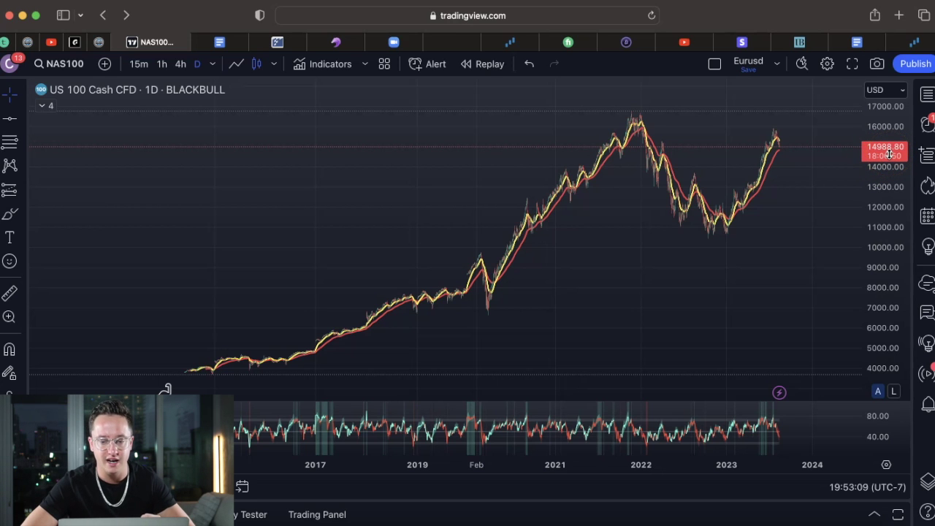
{"action": "scroll", "coordinate": [714, 179], "scroll_direction": "up", "scroll_amount": 2}
{"action": "scroll", "coordinate": [714, 179], "scroll_direction": "up", "scroll_amount": 6}
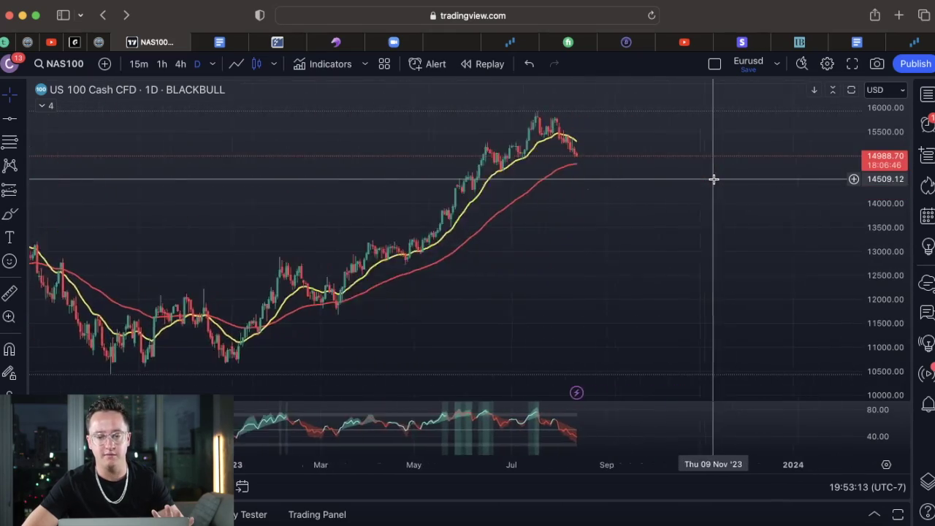
{"action": "scroll", "coordinate": [714, 179], "scroll_direction": "up", "scroll_amount": 5}
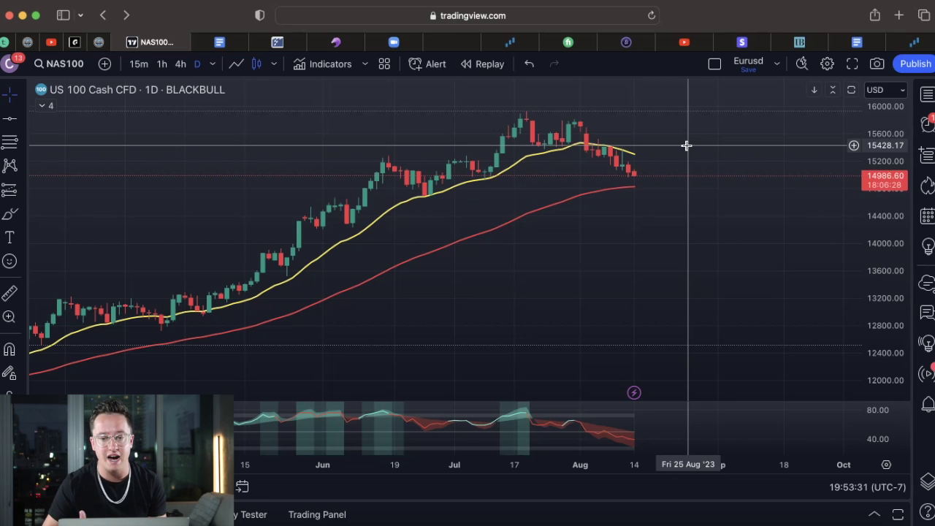
{"action": "scroll", "coordinate": [687, 146], "scroll_direction": "up", "scroll_amount": 5}
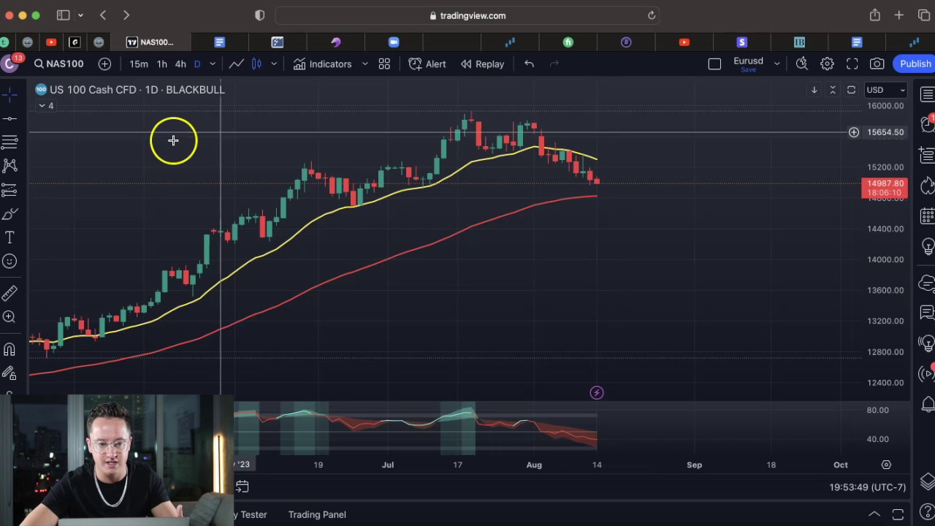
Step: Review the NAS100 chart on the 4-hour and 1-hour timeframes, and set it to 15 minutes
{"action": "left_click", "coordinate": [180, 65]}
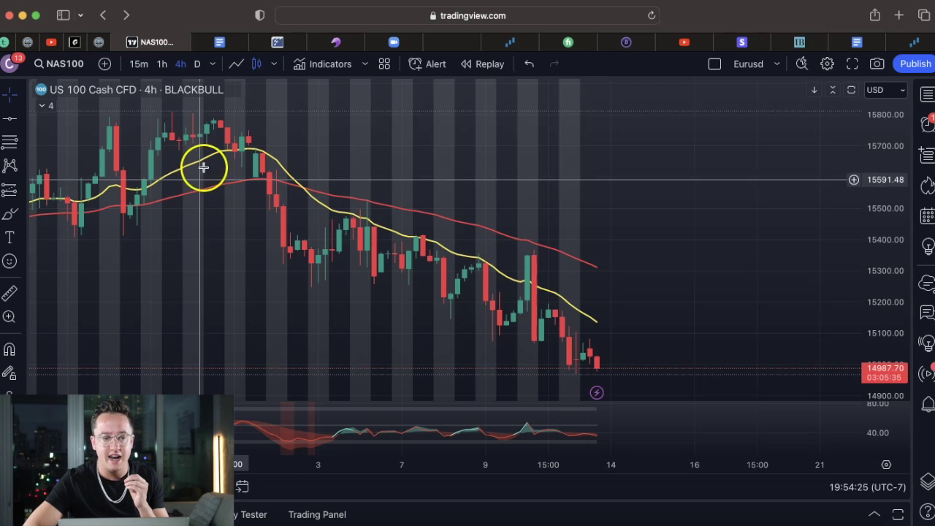
{"action": "left_click", "coordinate": [162, 63]}
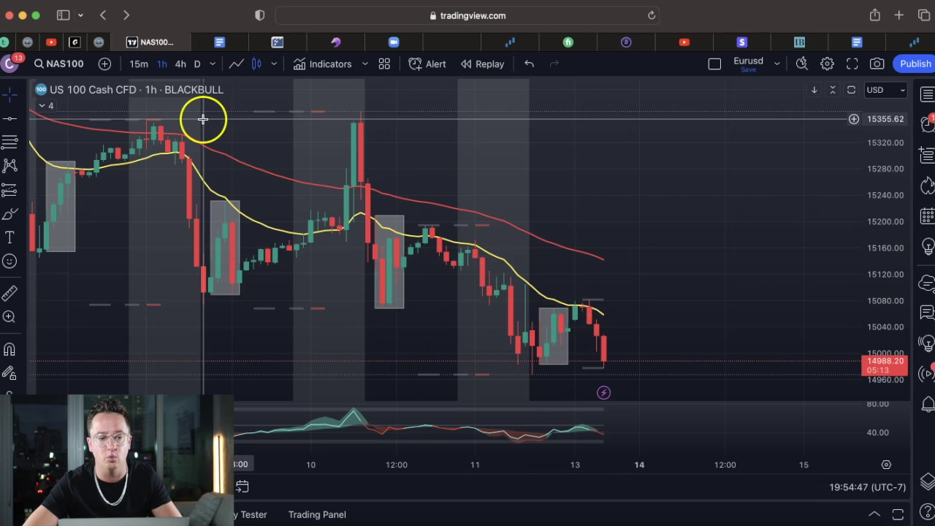
{"action": "left_click", "coordinate": [139, 64]}
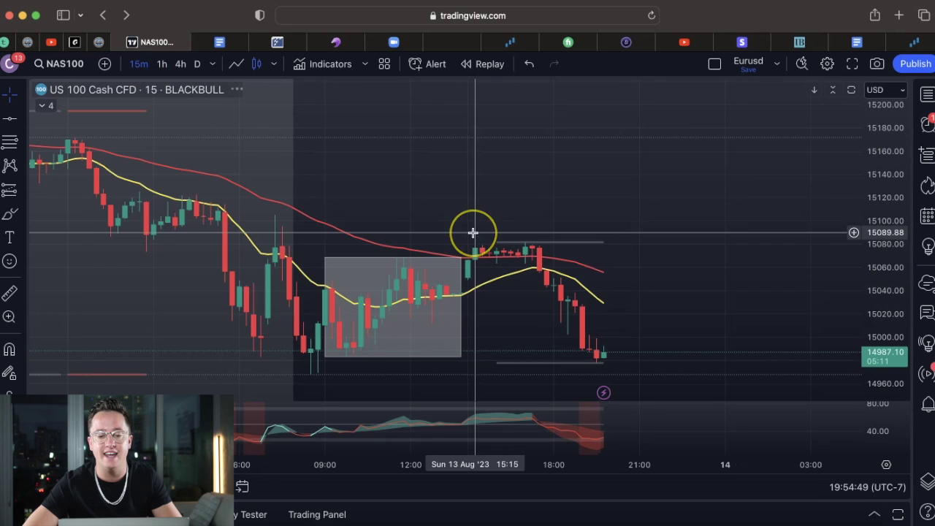
Step: Switch the chart to the OANDA US Nas 100 symbol and show its latest 15-minute candles
{"action": "left_click_drag", "start_coordinate": [438, 248], "coordinate": [391, 235]}
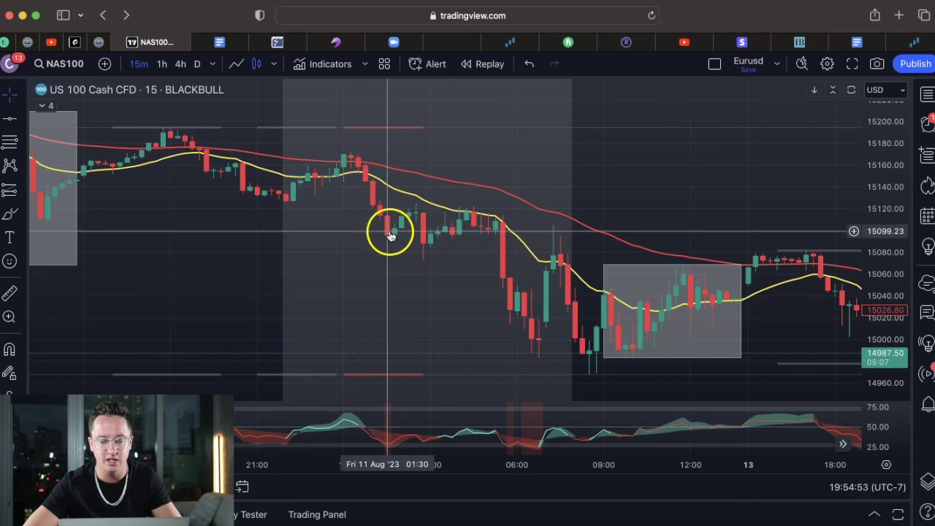
{"action": "key", "text": "space"}
{"action": "key", "text": "shift+space"}
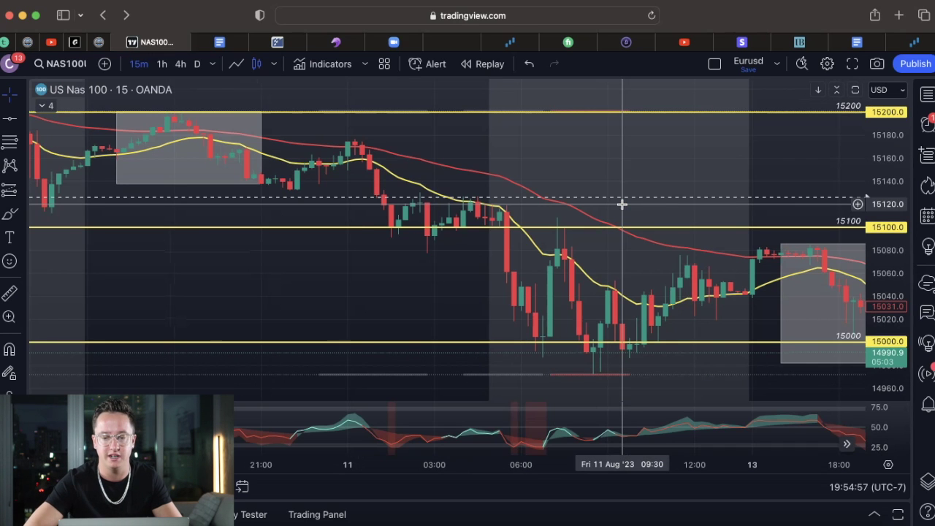
{"action": "scroll", "coordinate": [622, 204], "scroll_direction": "right", "scroll_amount": 5}
Step: Examine the 15-minute candles between about 06:00 and 07:45 on Fri 11 Aug '23 around the moving averages
{"action": "left_click", "coordinate": [412, 271]}
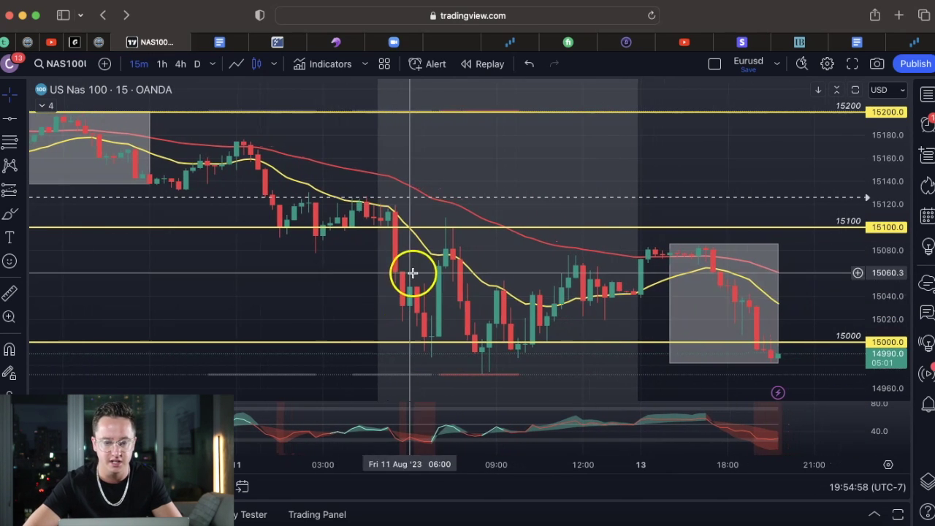
{"action": "left_click", "coordinate": [420, 317]}
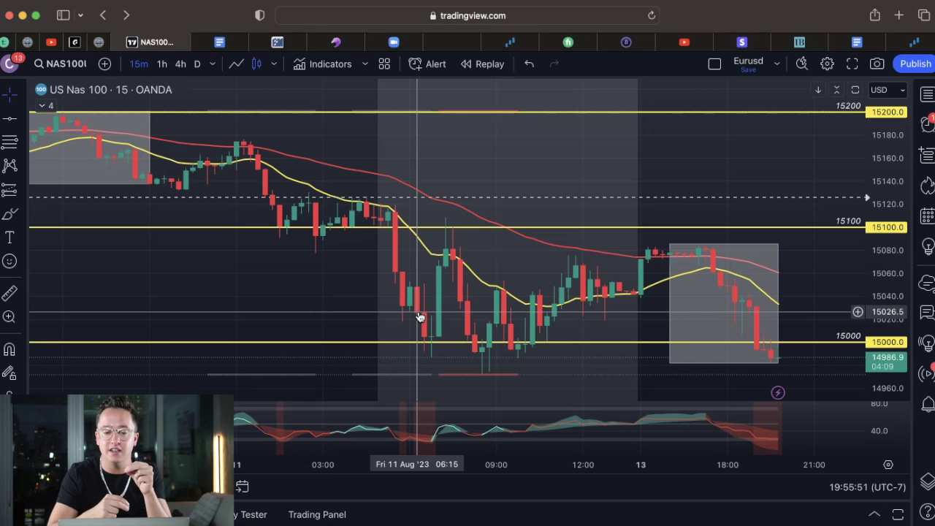
{"action": "left_click", "coordinate": [419, 316]}
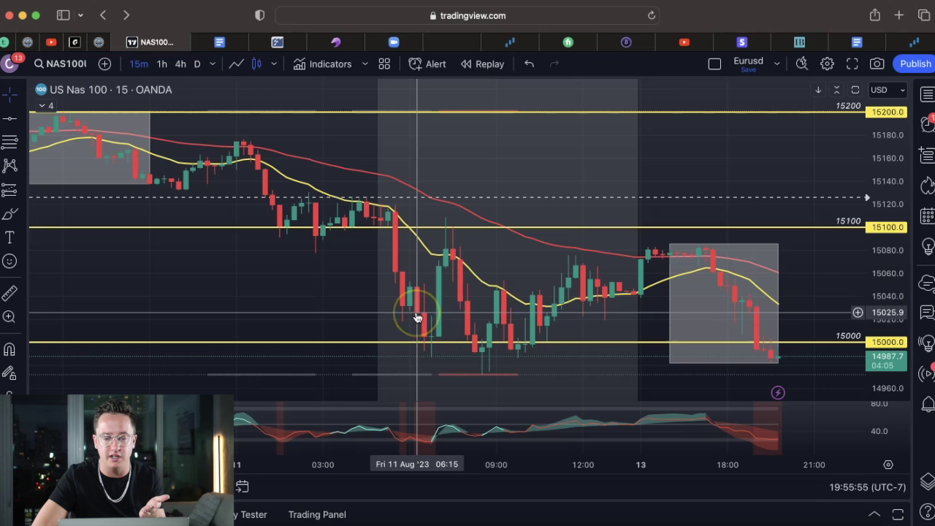
{"action": "left_click", "coordinate": [434, 307]}
{"action": "left_click", "coordinate": [447, 312]}
{"action": "left_click", "coordinate": [453, 271]}
{"action": "left_click", "coordinate": [446, 265]}
{"action": "left_click", "coordinate": [445, 263]}
{"action": "left_click", "coordinate": [445, 257]}
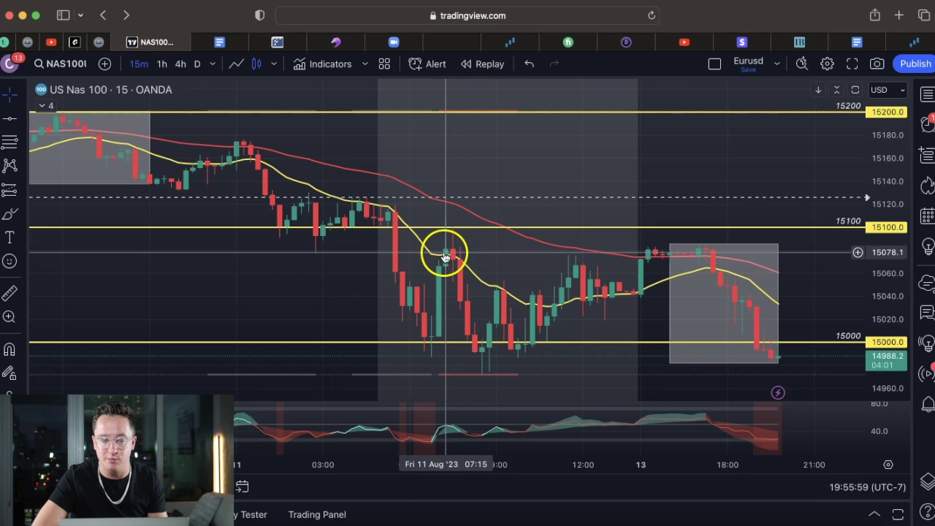
{"action": "left_click", "coordinate": [453, 256]}
{"action": "left_click", "coordinate": [440, 262]}
{"action": "left_click", "coordinate": [447, 262]}
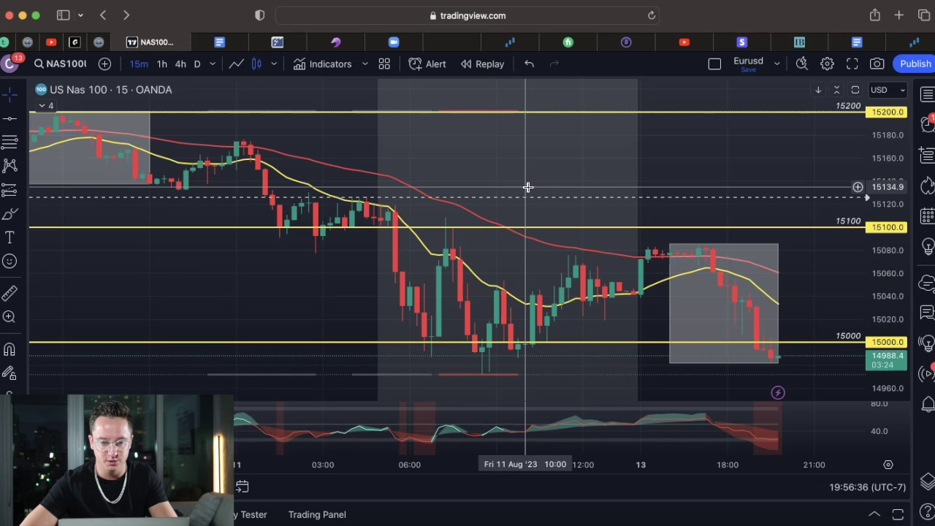
{"action": "scroll", "coordinate": [528, 187], "scroll_direction": "down", "scroll_amount": 1}
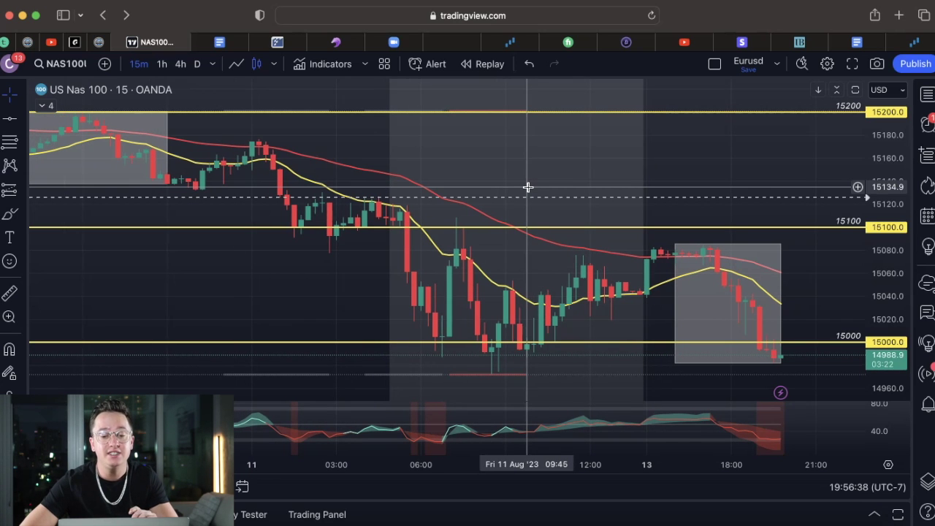
{"action": "left_click", "coordinate": [470, 272]}
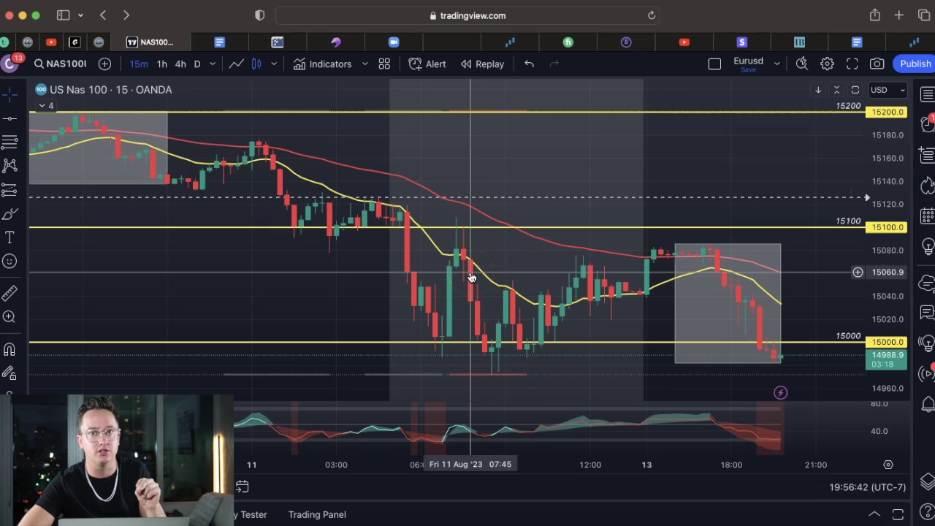
{"action": "left_click", "coordinate": [432, 313]}
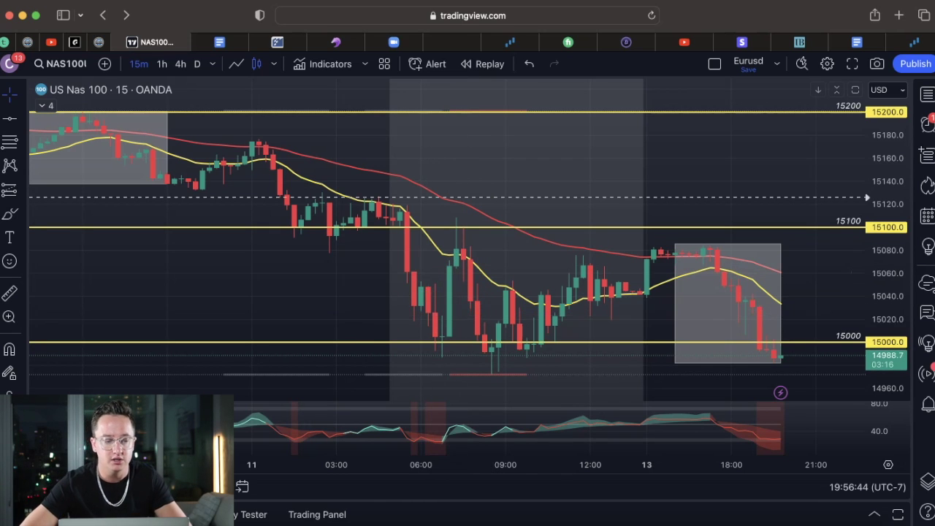
Step: Place a text note above the latest candles with the heading "Timefrtames ands times"
{"action": "left_click", "coordinate": [10, 236]}
{"action": "left_click", "coordinate": [644, 150]}
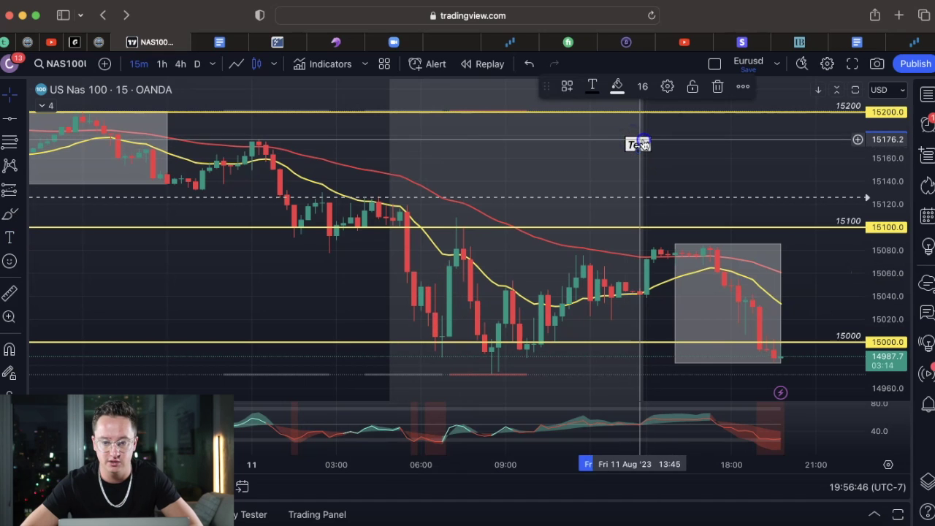
{"action": "type", "text": "Timefrtam"}
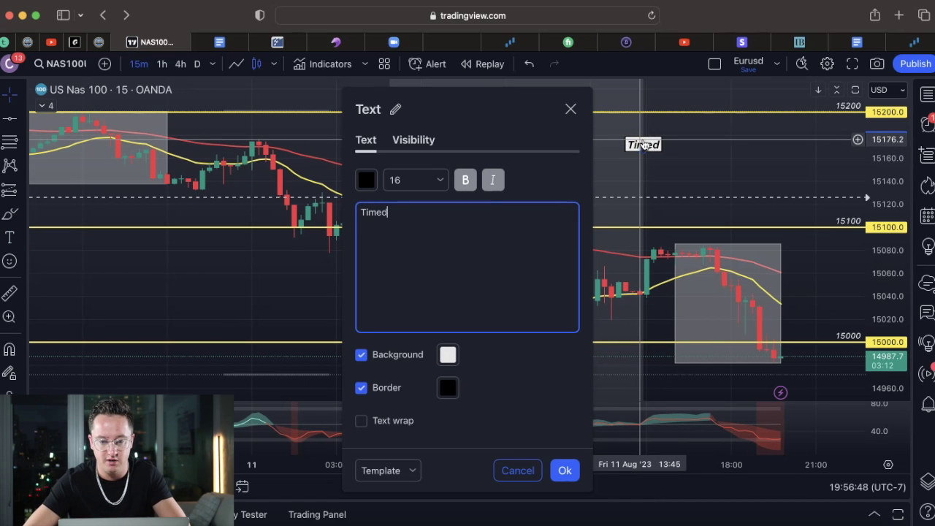
{"action": "type", "text": "es ands times "}
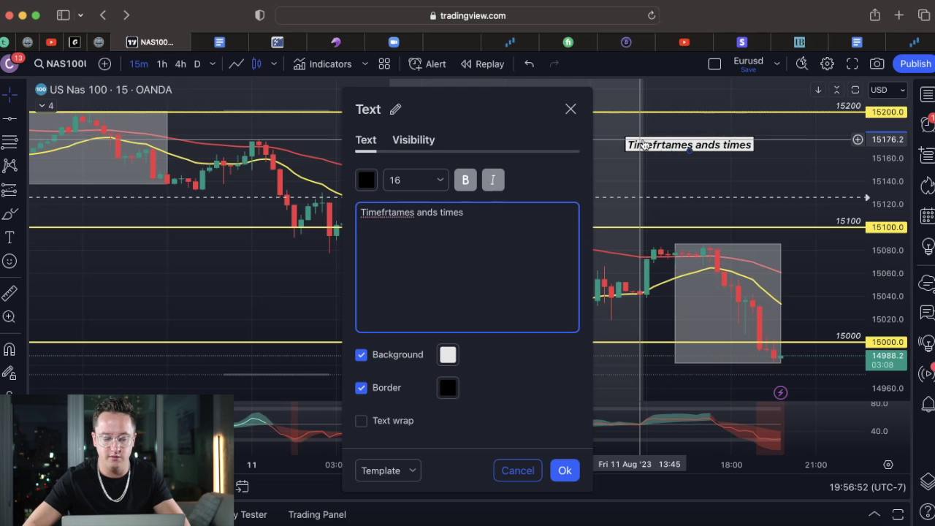
Step: Add the lines "1. M15: 6:15am" and "2. M5: 6:25am" under the note's heading
{"action": "type", "text": "1."}
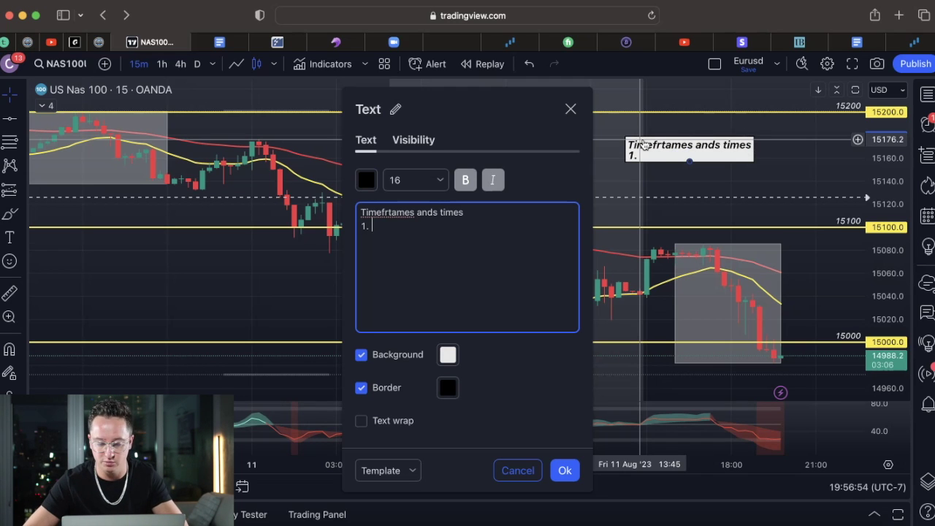
{"action": "type", "text": " M15"}
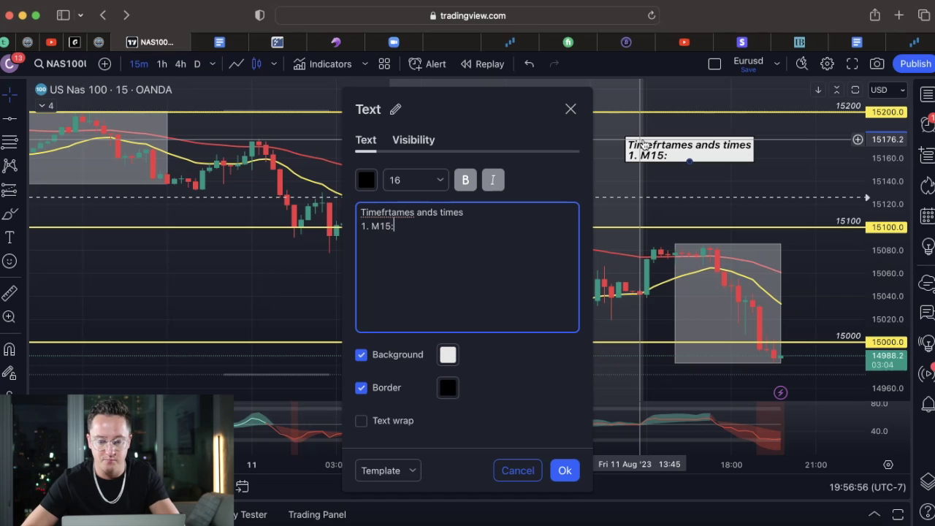
{"action": "type", "text": ": 6:"}
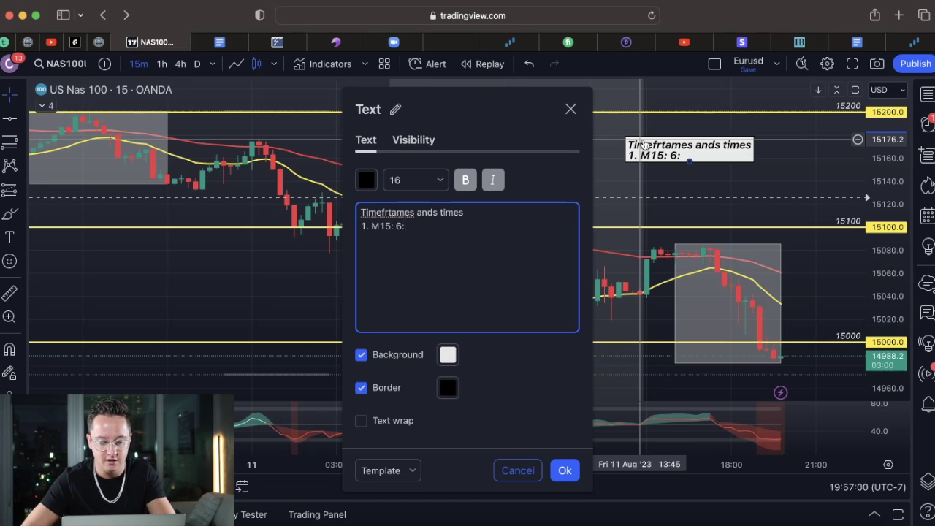
{"action": "type", "text": "15am"}
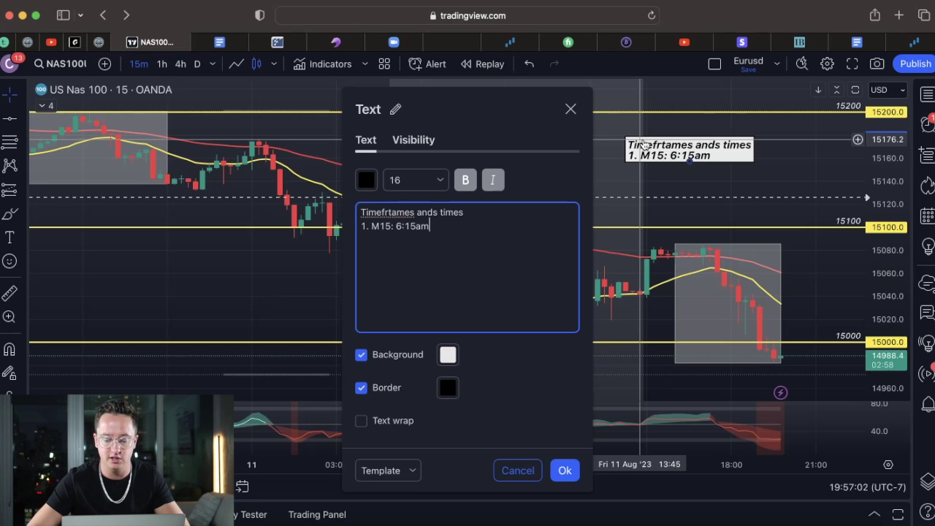
{"action": "key", "text": "Return"}
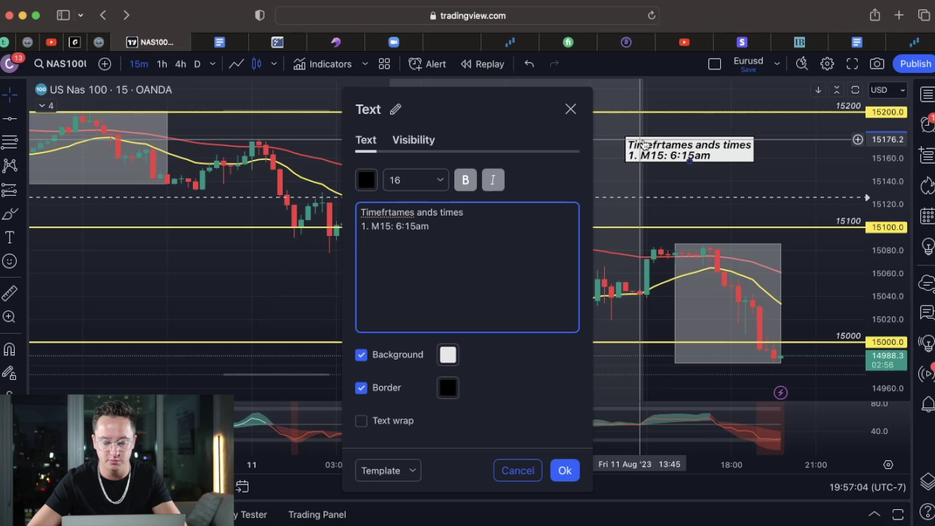
{"action": "type", "text": "2. M5: 6:25am"}
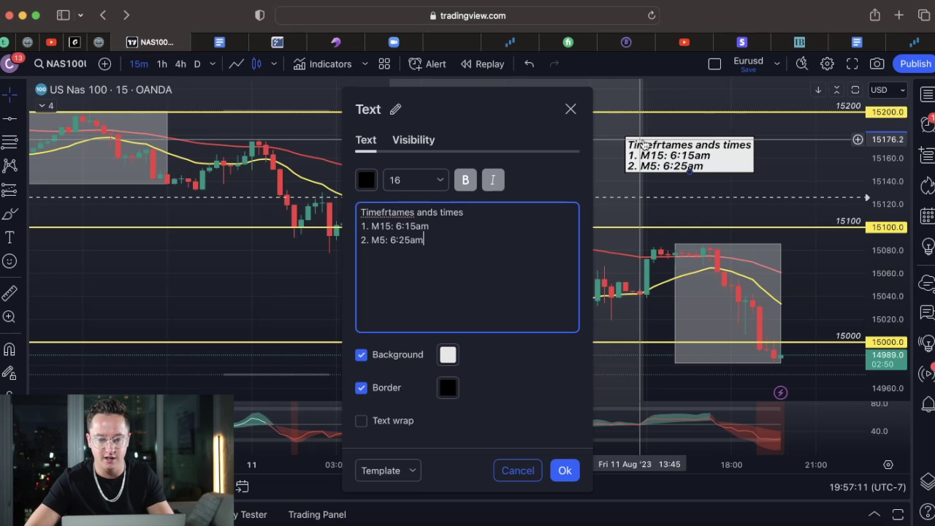
Step: Add a third line to the text note reading "3. M30: 6:00am"
{"action": "left_click", "coordinate": [649, 154]}
{"action": "key", "text": "Return"}
{"action": "type", "text": "3"}
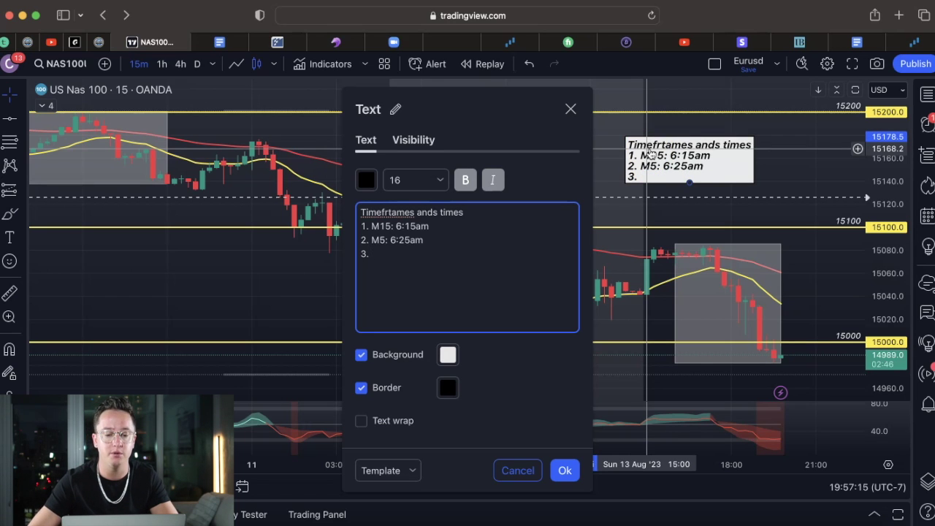
{"action": "type", "text": ". M"}
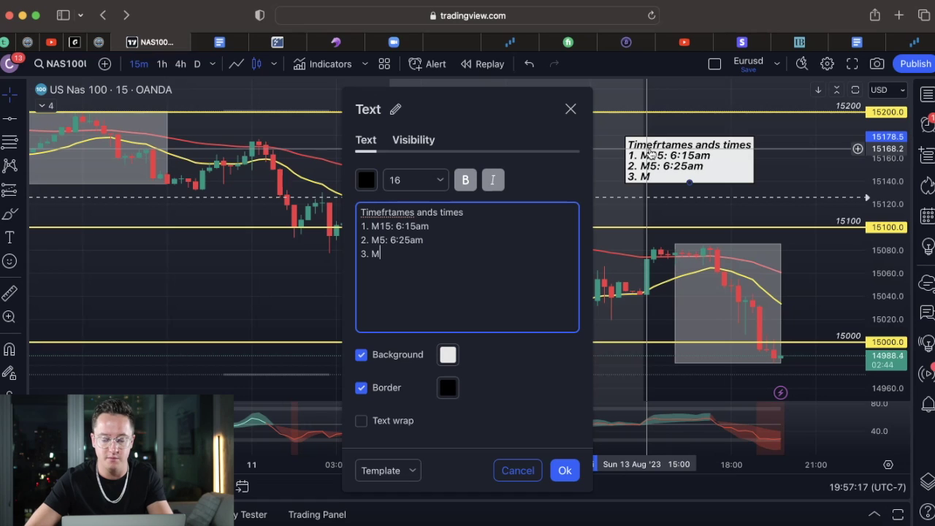
{"action": "type", "text": "30: 6:00am"}
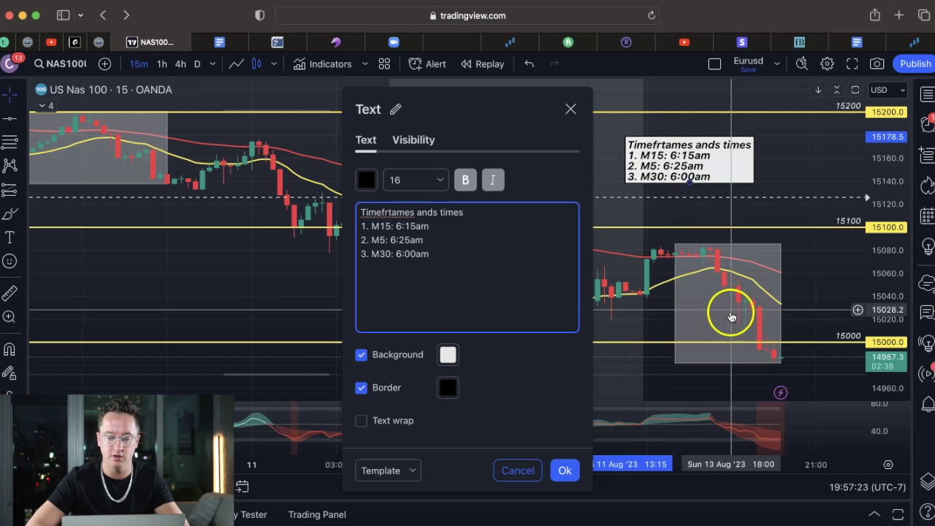
Step: Confirm the text note with its three timeframe and time lines and deselect it on the chart
{"action": "left_click", "coordinate": [565, 470]}
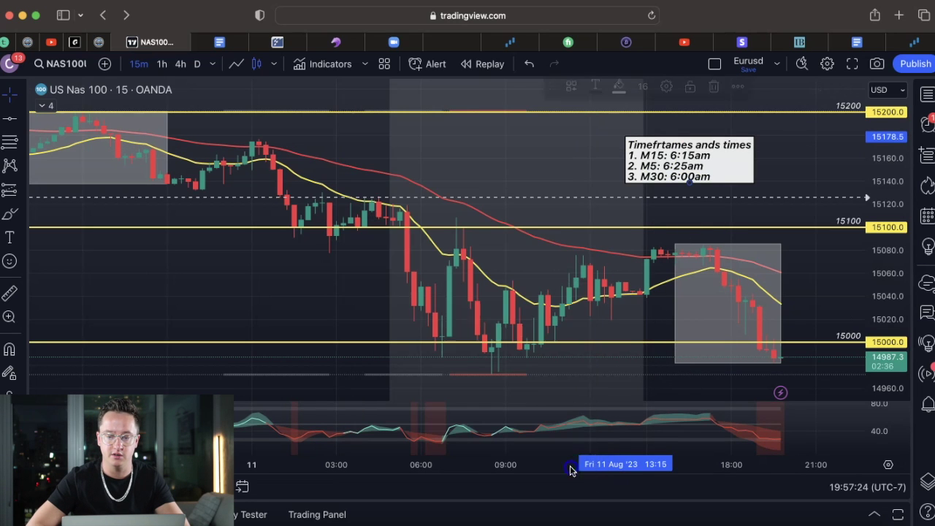
{"action": "left_click", "coordinate": [736, 195]}
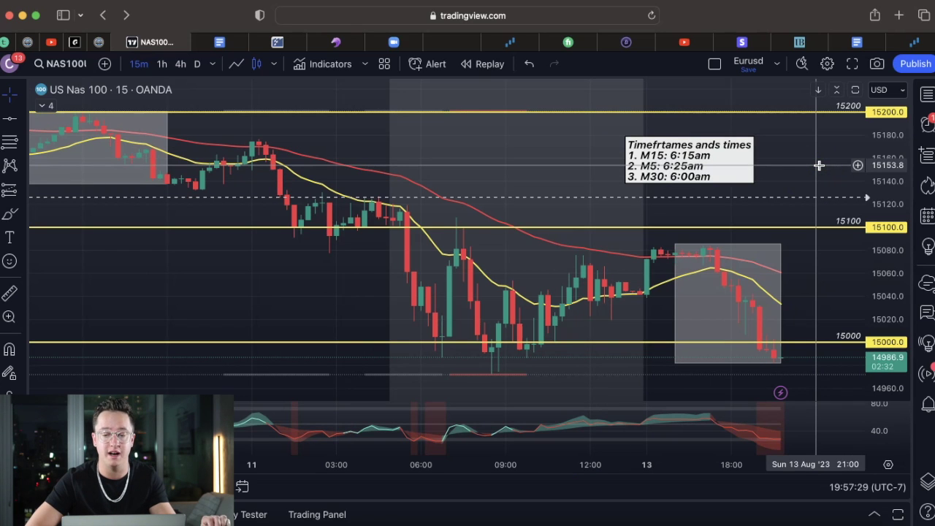
{"action": "left_click", "coordinate": [808, 186]}
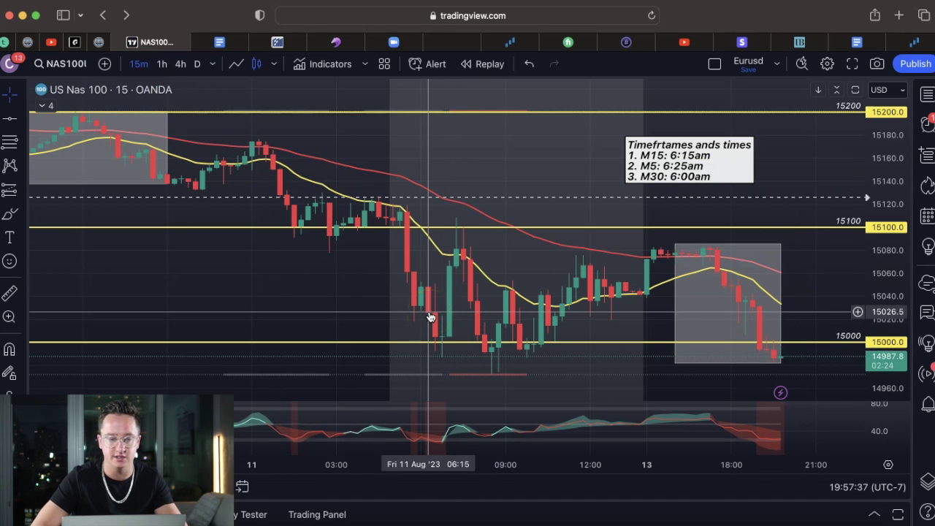
Step: Switch the chart to the 30-minute timeframe and examine the 06:00 candle on Fri 11 Aug '23
{"action": "left_click", "coordinate": [212, 64]}
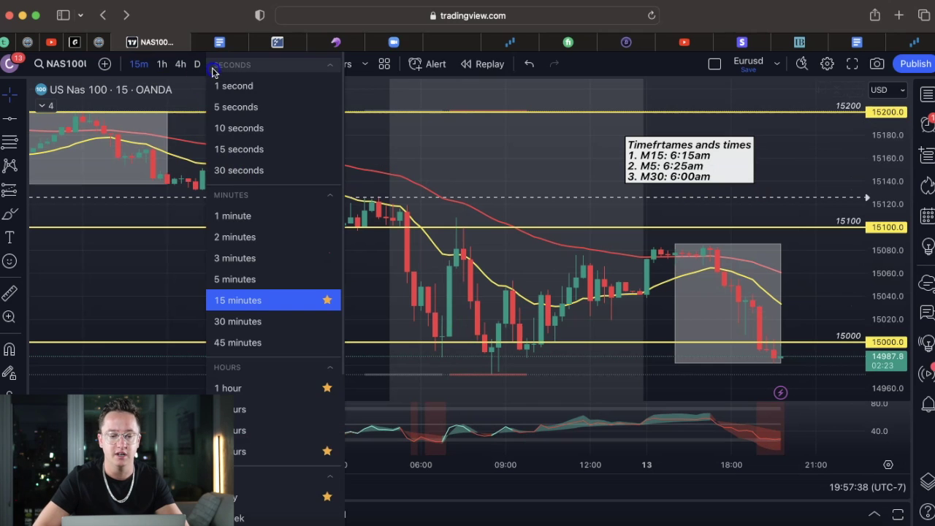
{"action": "left_click", "coordinate": [252, 319]}
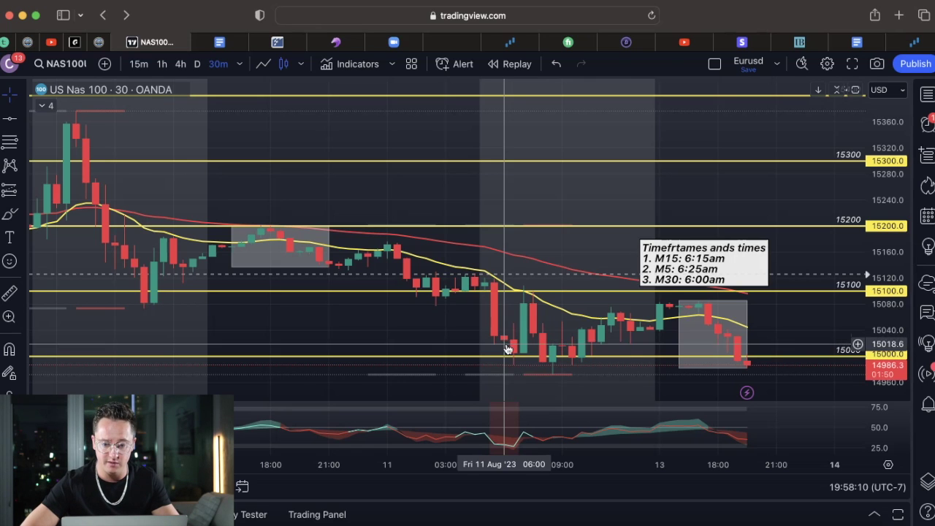
Step: Switch the chart to the 5-minute timeframe and examine the 06:25 candle on Fri 11 Aug '23
{"action": "left_click", "coordinate": [239, 65]}
{"action": "left_click", "coordinate": [282, 282]}
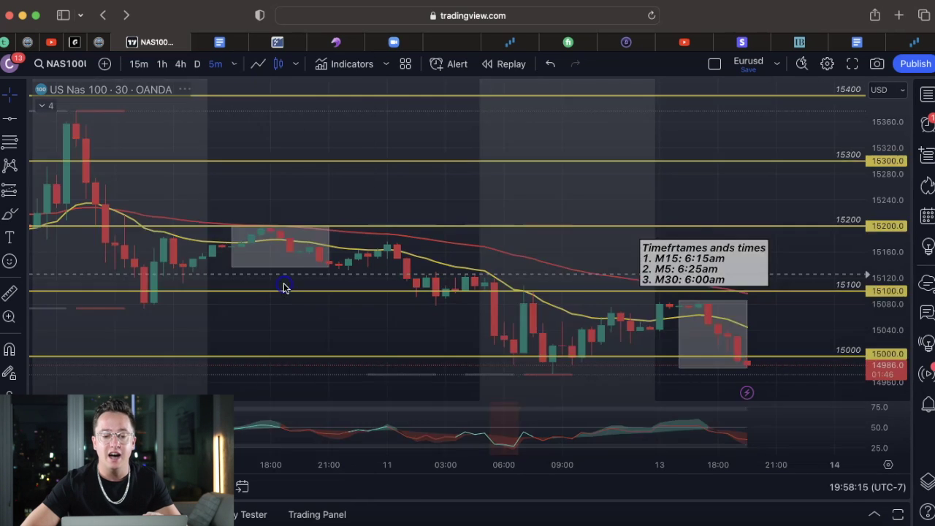
{"action": "scroll", "coordinate": [533, 237], "scroll_direction": "left", "scroll_amount": 10}
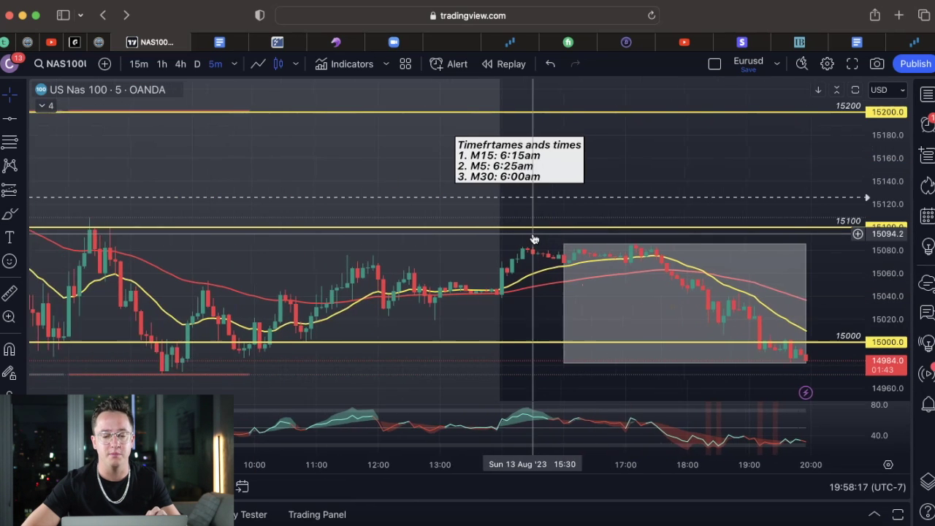
{"action": "scroll", "coordinate": [534, 238], "scroll_direction": "left", "scroll_amount": 3}
{"action": "left_click", "coordinate": [368, 267]}
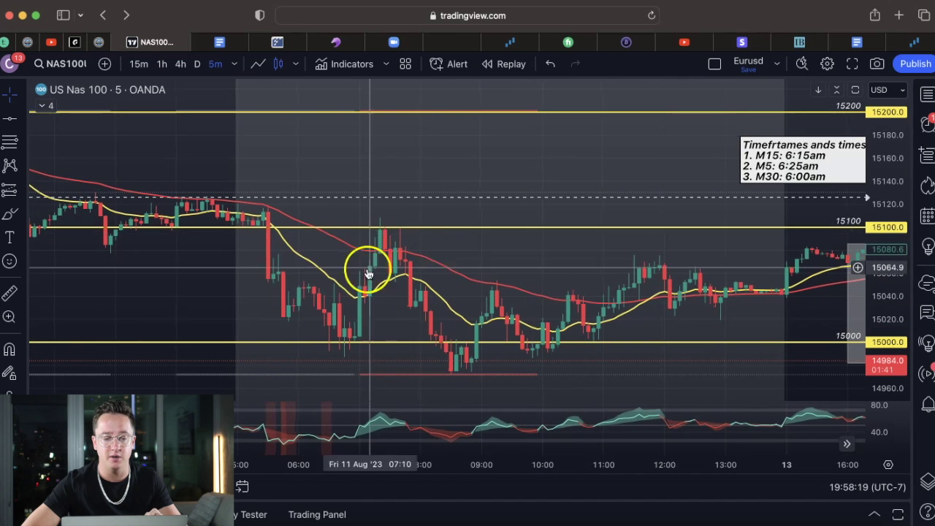
{"action": "scroll", "coordinate": [348, 276], "scroll_direction": "left", "scroll_amount": 6}
{"action": "scroll", "coordinate": [348, 275], "scroll_direction": "up", "scroll_amount": 3}
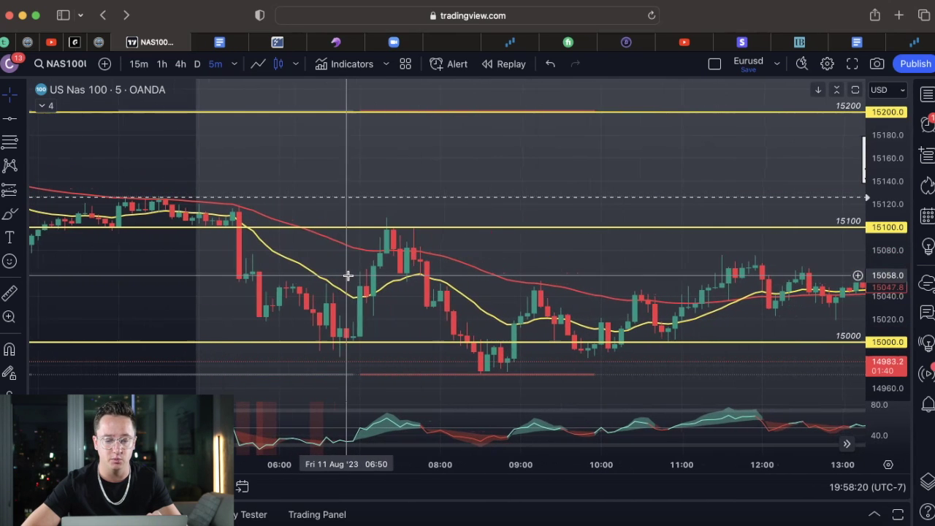
{"action": "left_click", "coordinate": [307, 319]}
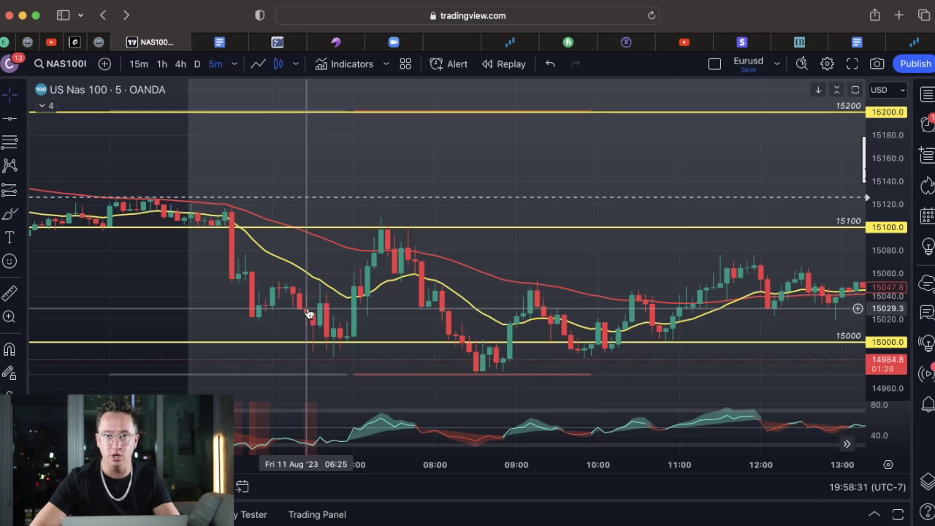
{"action": "scroll", "coordinate": [307, 313], "scroll_direction": "left", "scroll_amount": 15}
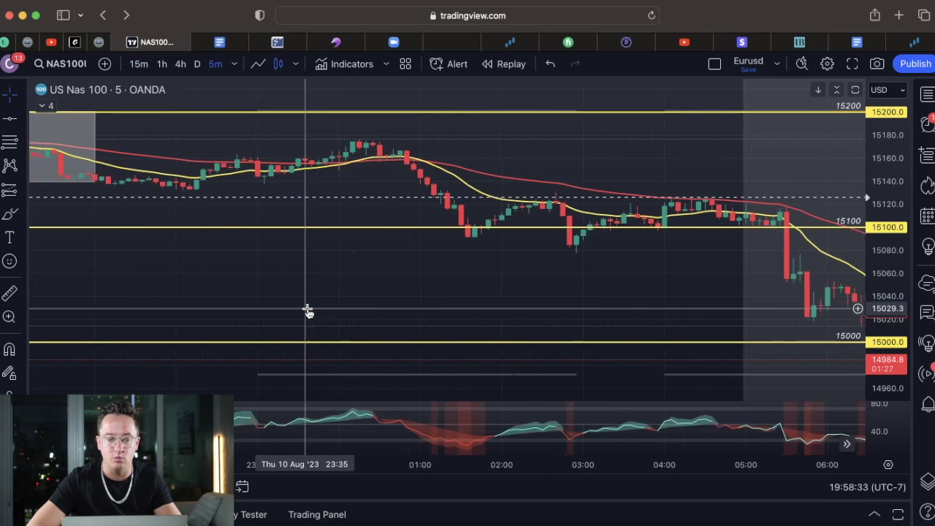
Step: Search the indicator library for "session" and close the results without adding an indicator
{"action": "left_click", "coordinate": [348, 76]}
{"action": "type", "text": "session"}
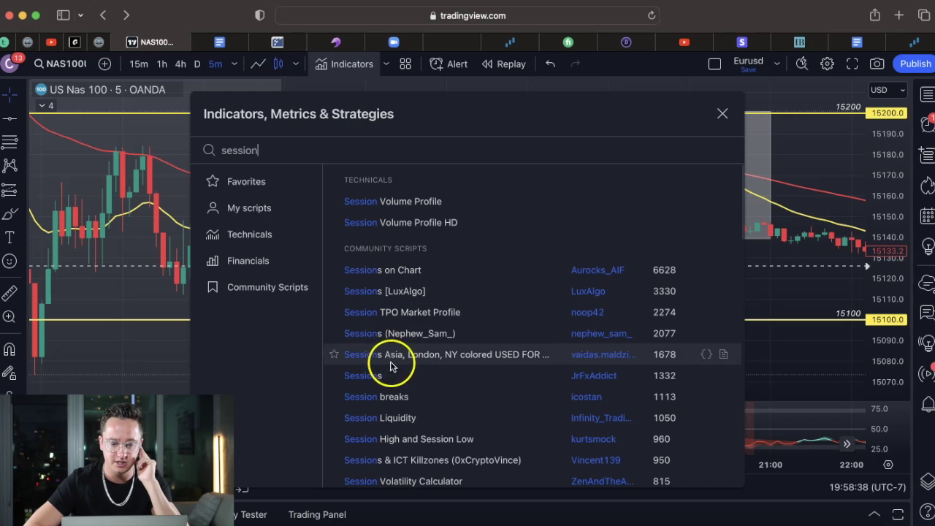
{"action": "left_click", "coordinate": [722, 114]}
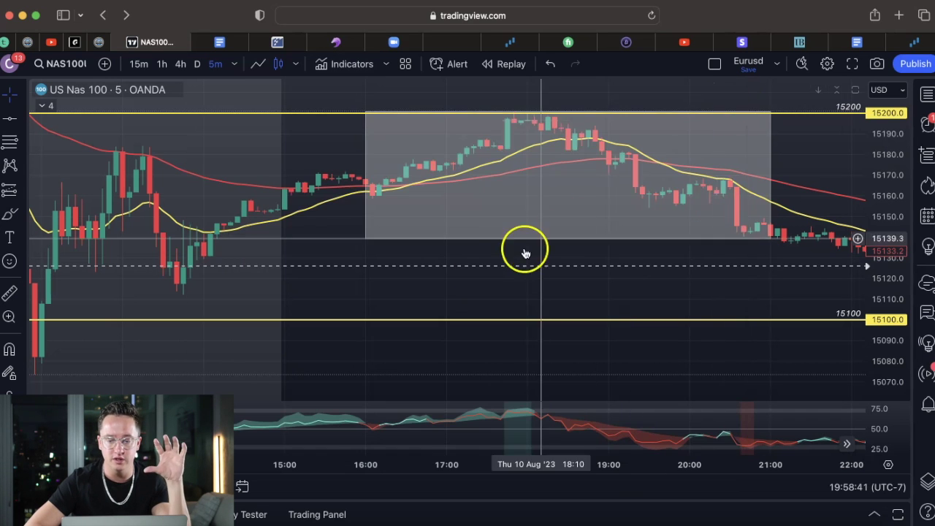
Step: Examine the 5-minute candle at 06:25 on Thu 10 Aug '23 against the moving averages
{"action": "scroll", "coordinate": [526, 253], "scroll_direction": "down", "scroll_amount": 5}
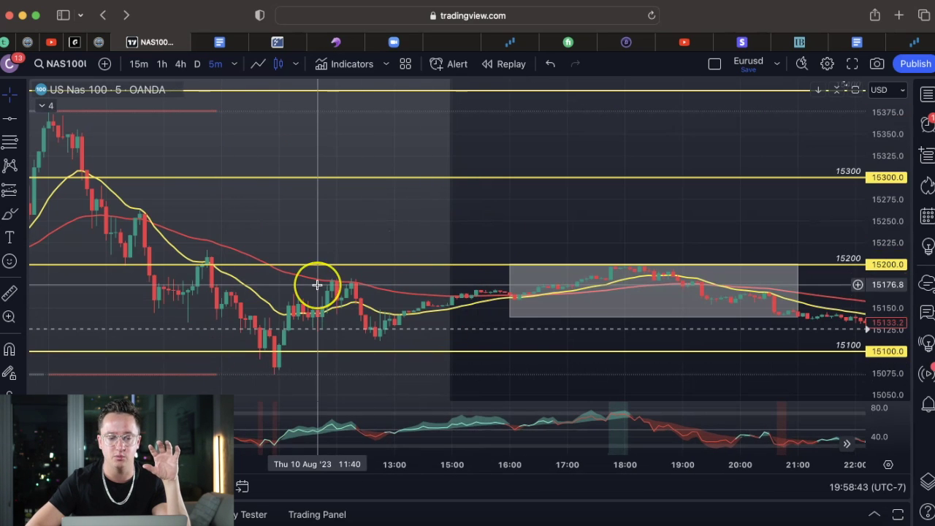
{"action": "scroll", "coordinate": [315, 281], "scroll_direction": "left", "scroll_amount": 10}
{"action": "left_click", "coordinate": [409, 245]}
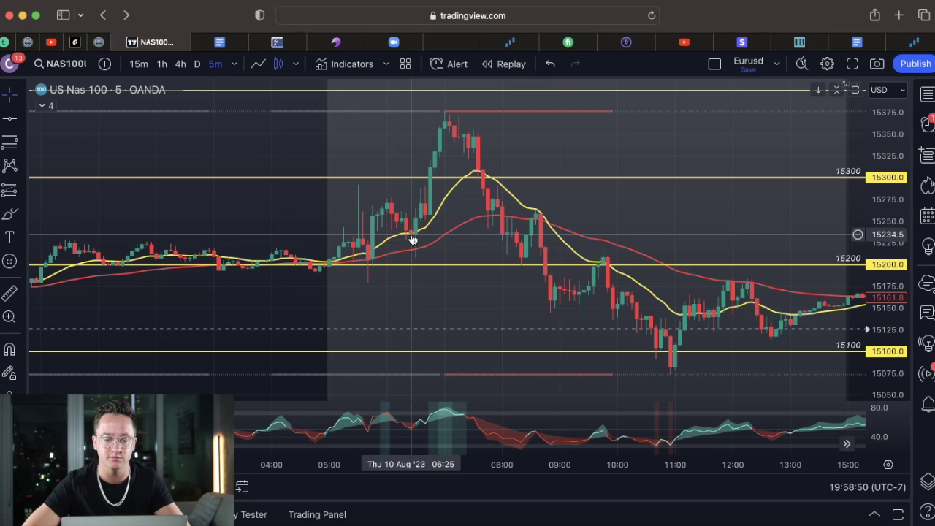
Step: Examine the 5-minute candle at 06:25 on Wed 09 Aug '23 and the price move that follows it
{"action": "left_click", "coordinate": [418, 239]}
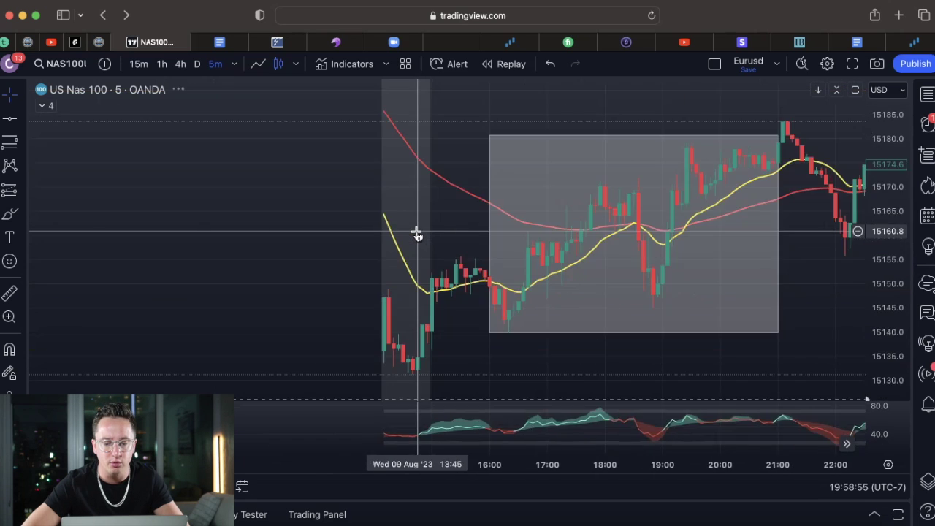
{"action": "left_click", "coordinate": [429, 236]}
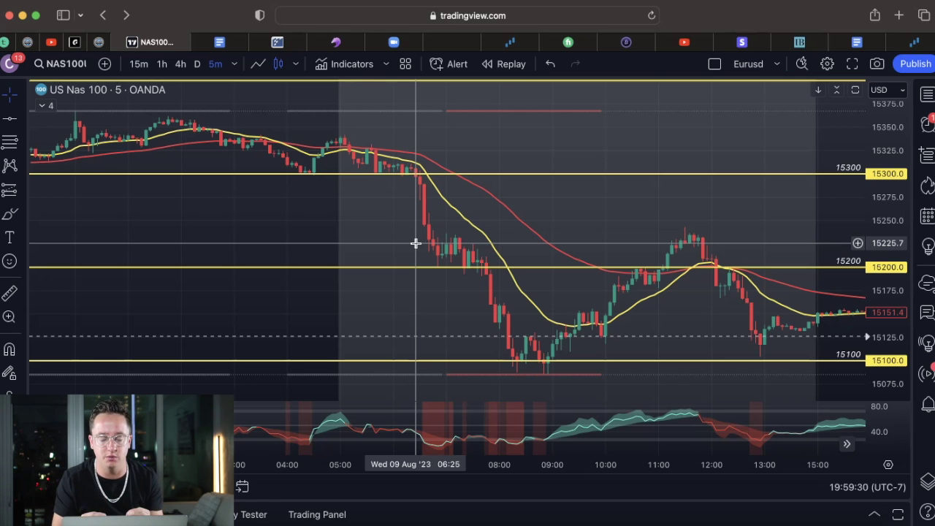
{"action": "left_click", "coordinate": [416, 208]}
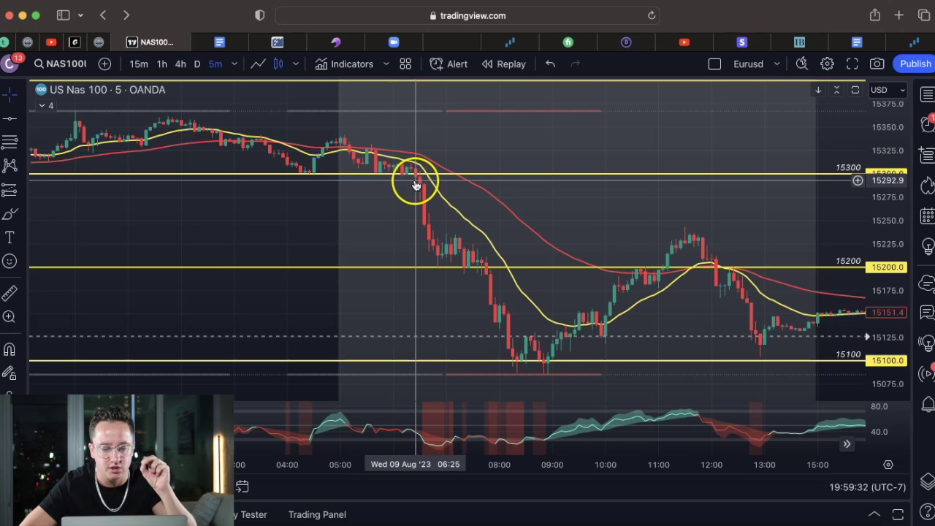
{"action": "left_click_drag", "start_coordinate": [415, 185], "coordinate": [393, 190]}
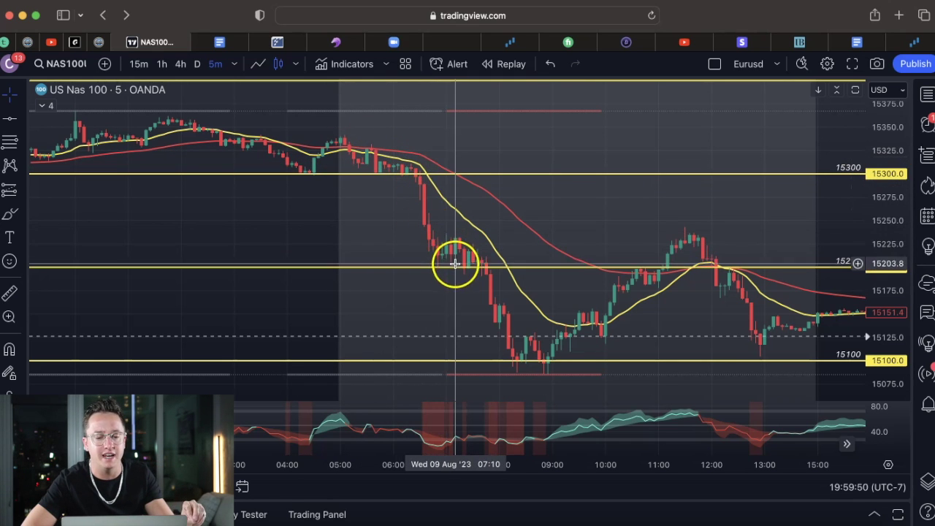
Step: Measure the drop from the 06:25 candle on Wed 09 Aug '23 down to the 15200 level, and clear the measurement
{"action": "left_click", "coordinate": [9, 294]}
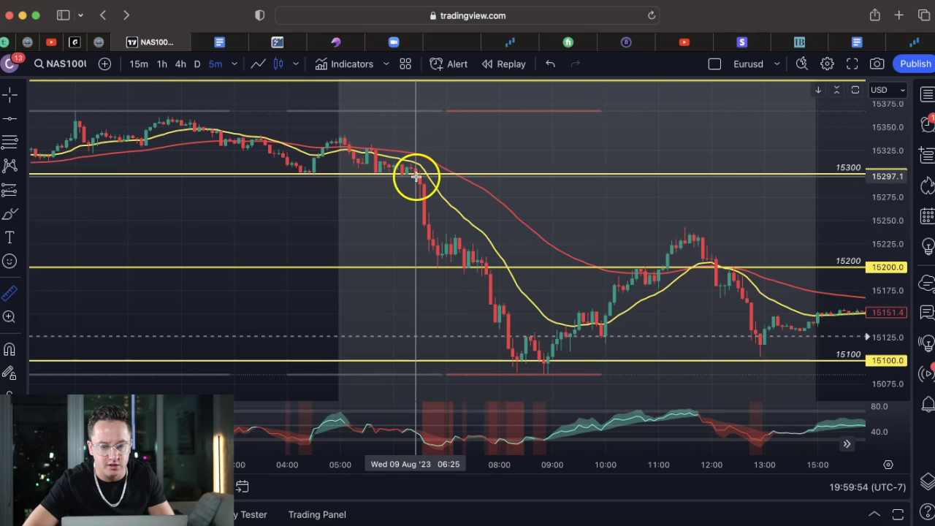
{"action": "left_click", "coordinate": [415, 176]}
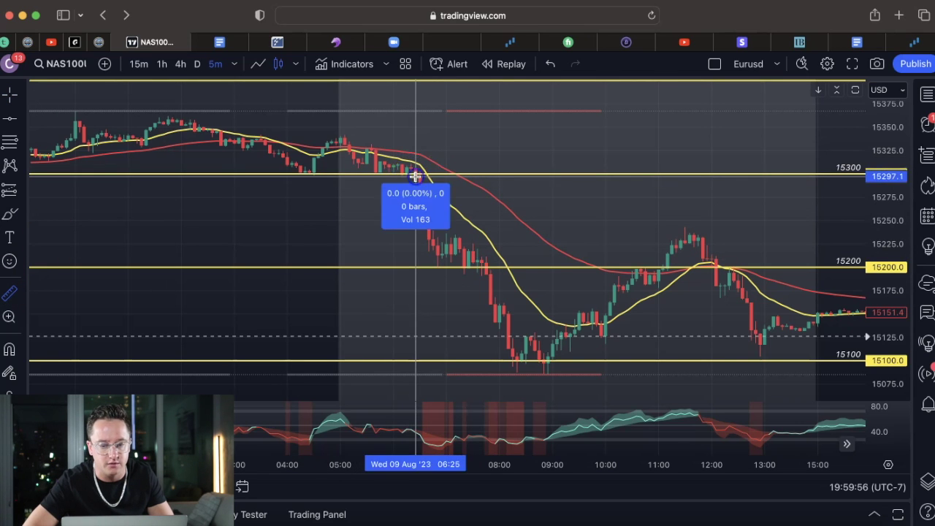
{"action": "left_click", "coordinate": [416, 266]}
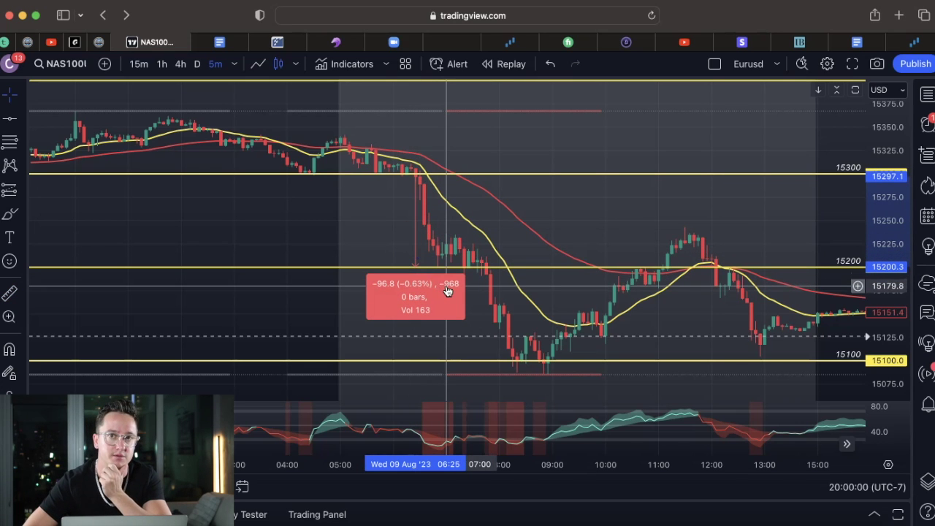
{"action": "left_click", "coordinate": [390, 245]}
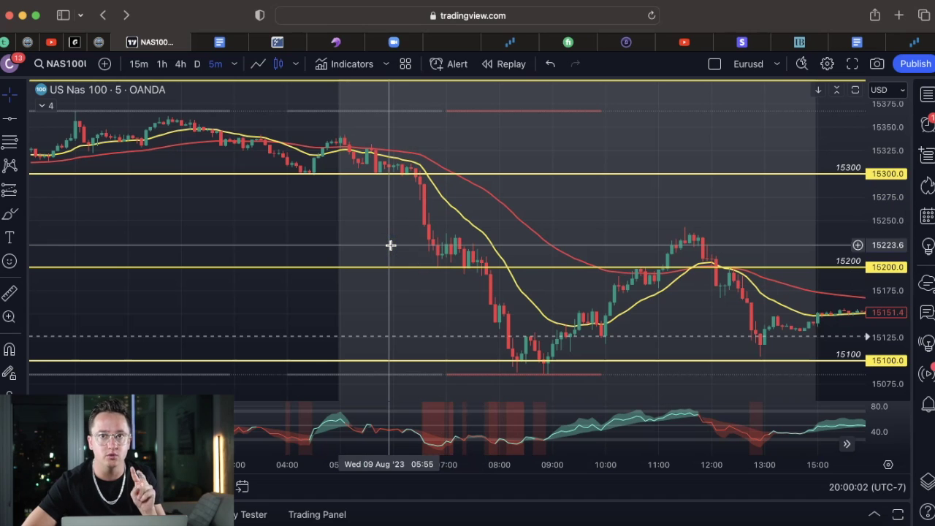